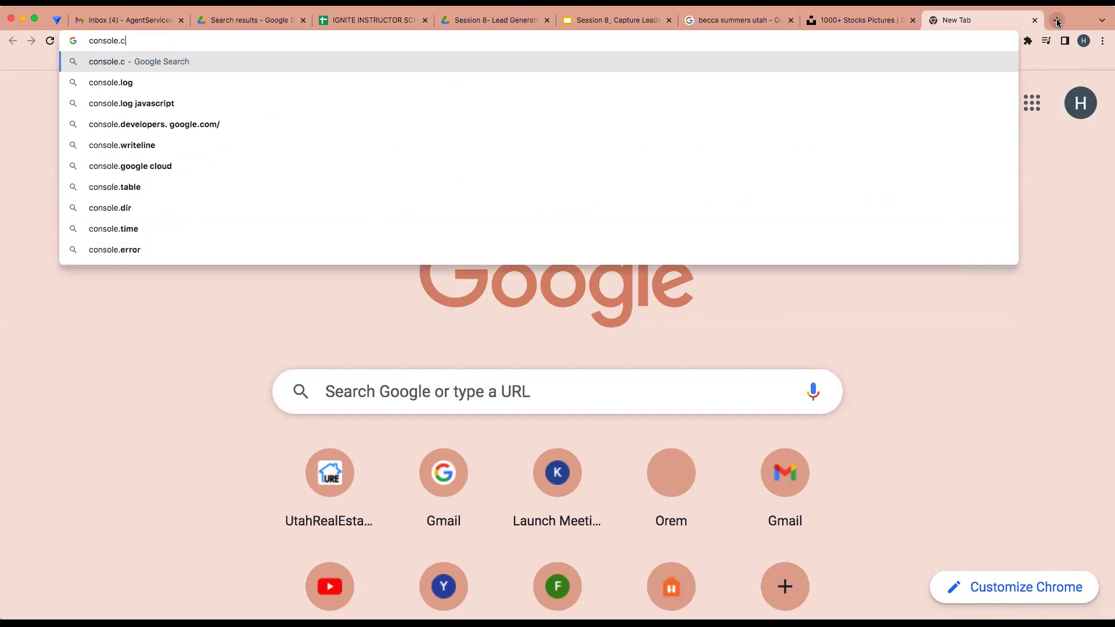
Search Google for 'command login' and open the Keller Williams - Command result
key(Return)
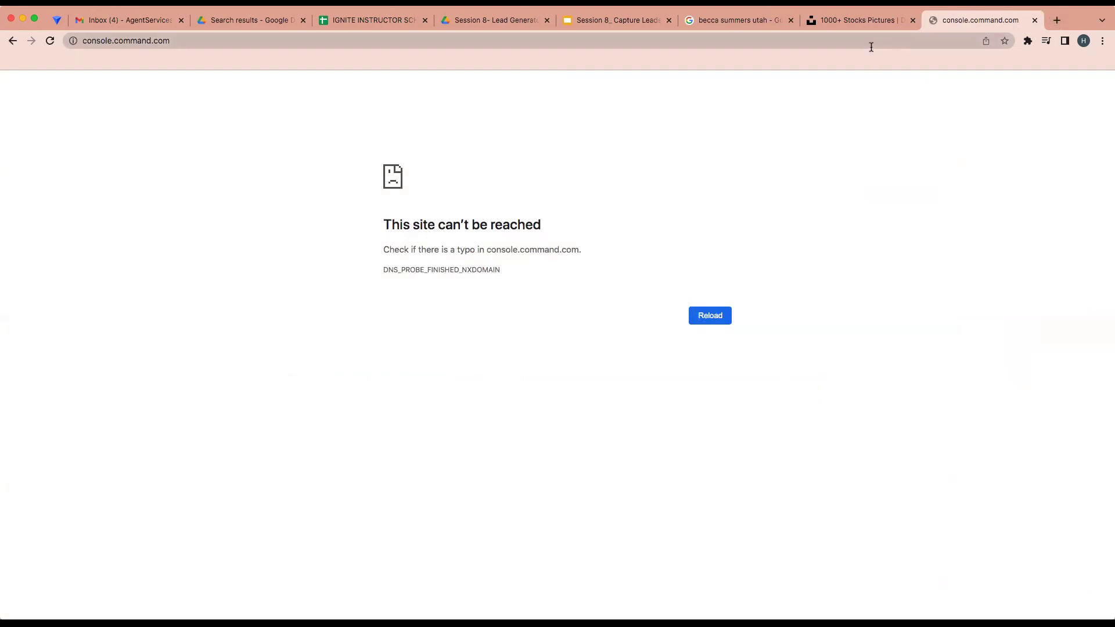
click(871, 47)
text(con)
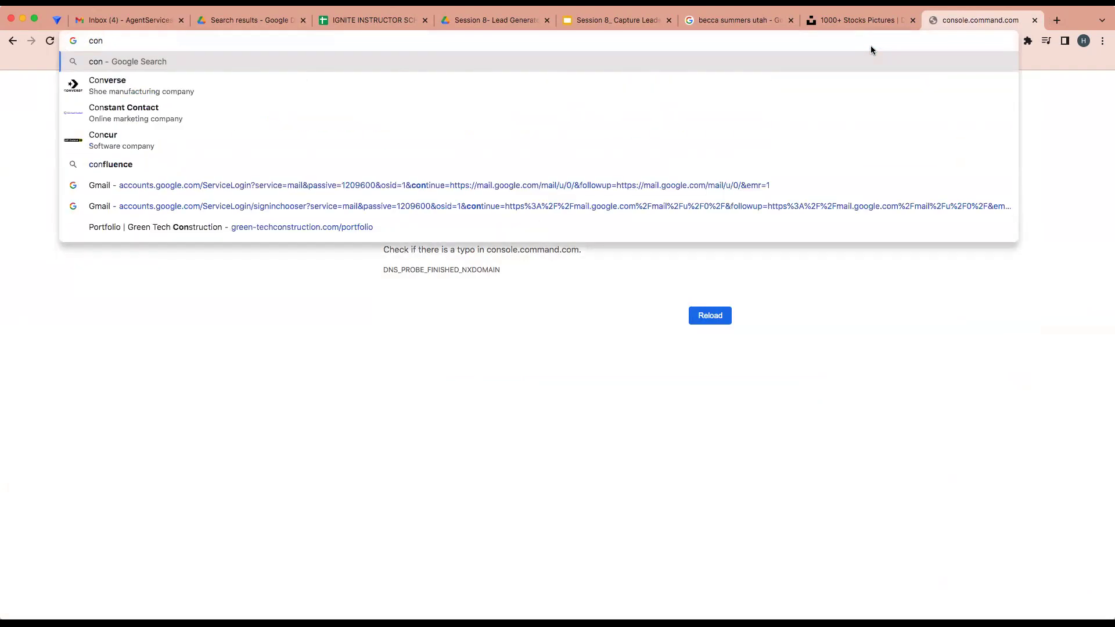
key(BackSpace)
text(mm)
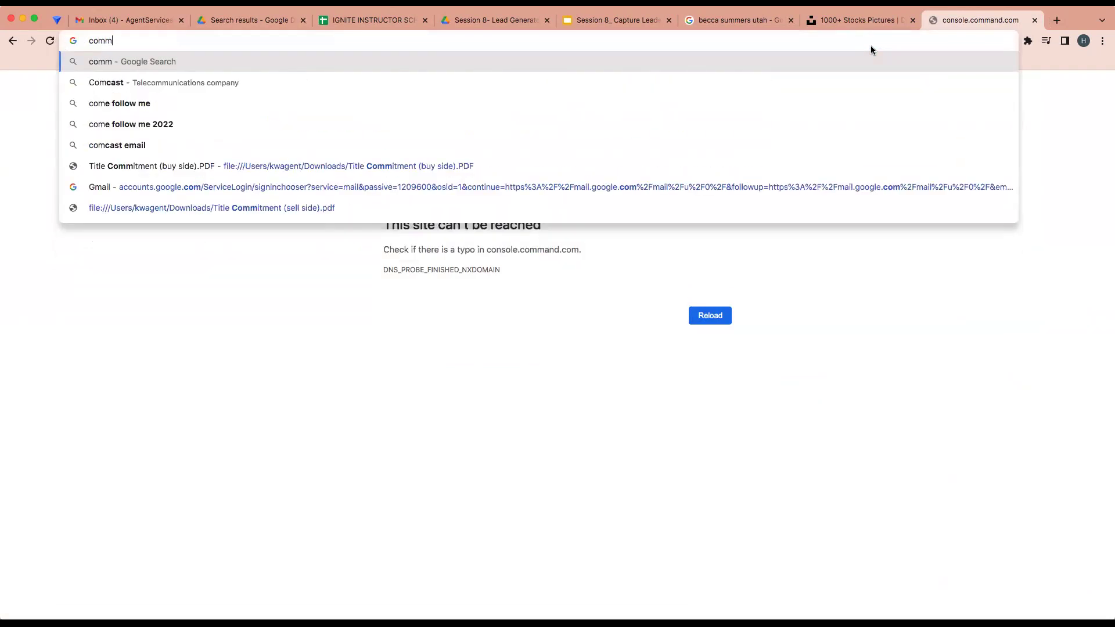
text(and login)
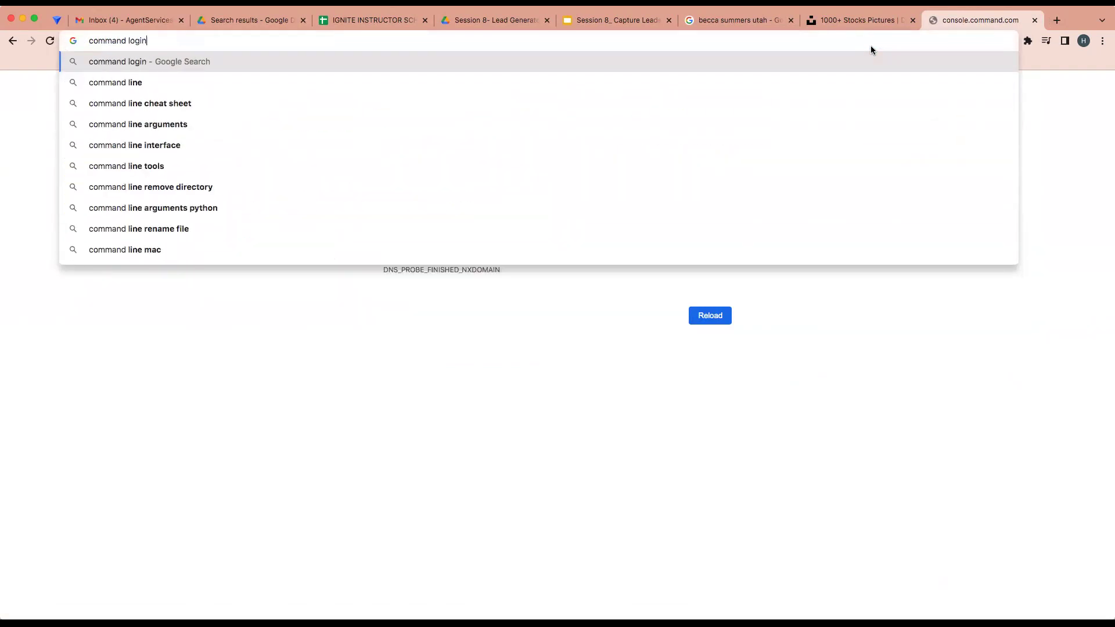
key(Return)
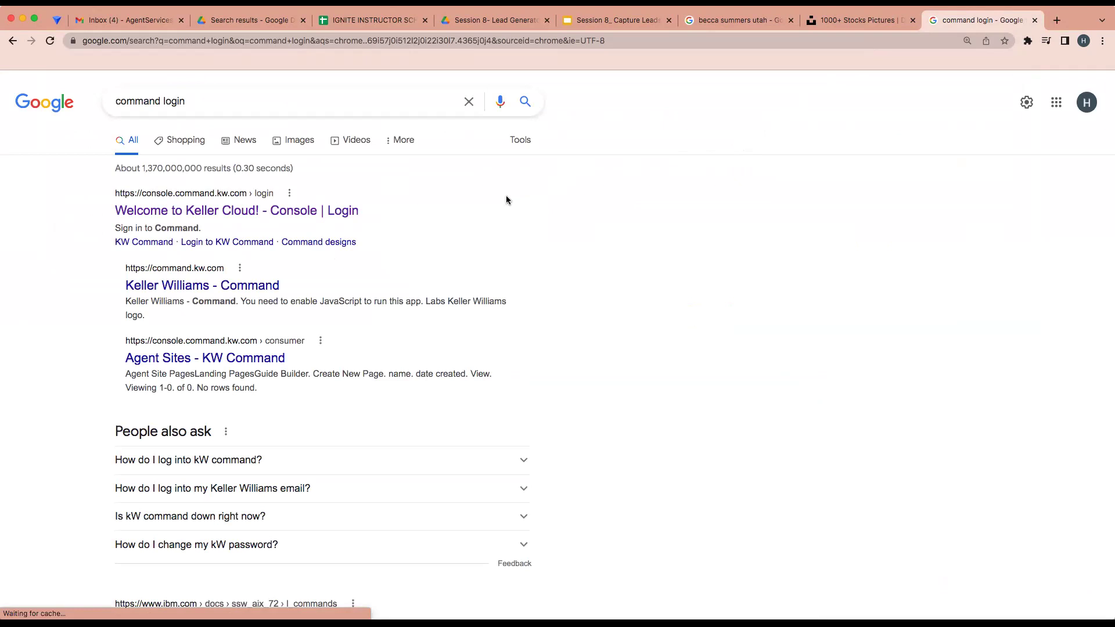
click(212, 285)
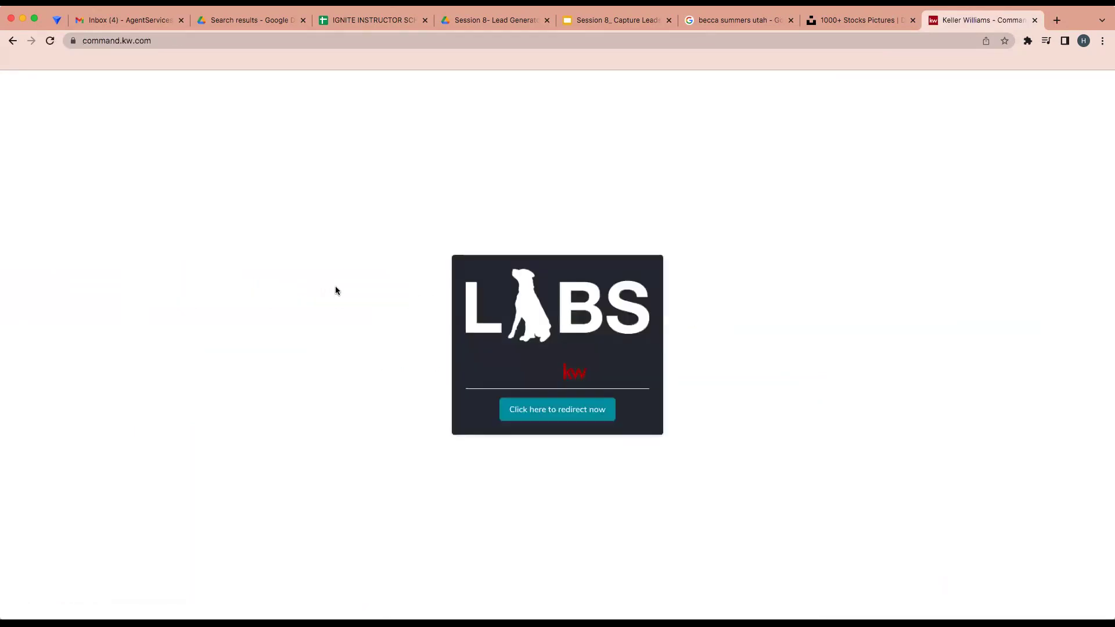
Continue to the Keller Cloud sign-in page and submit the account user name and password
click(518, 414)
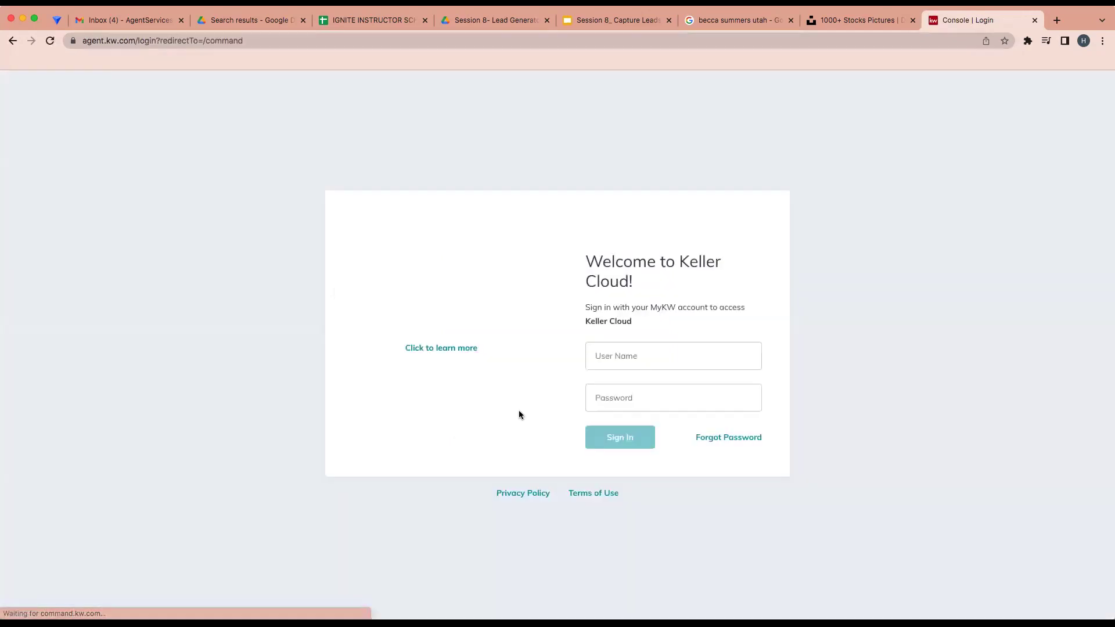
click(622, 356)
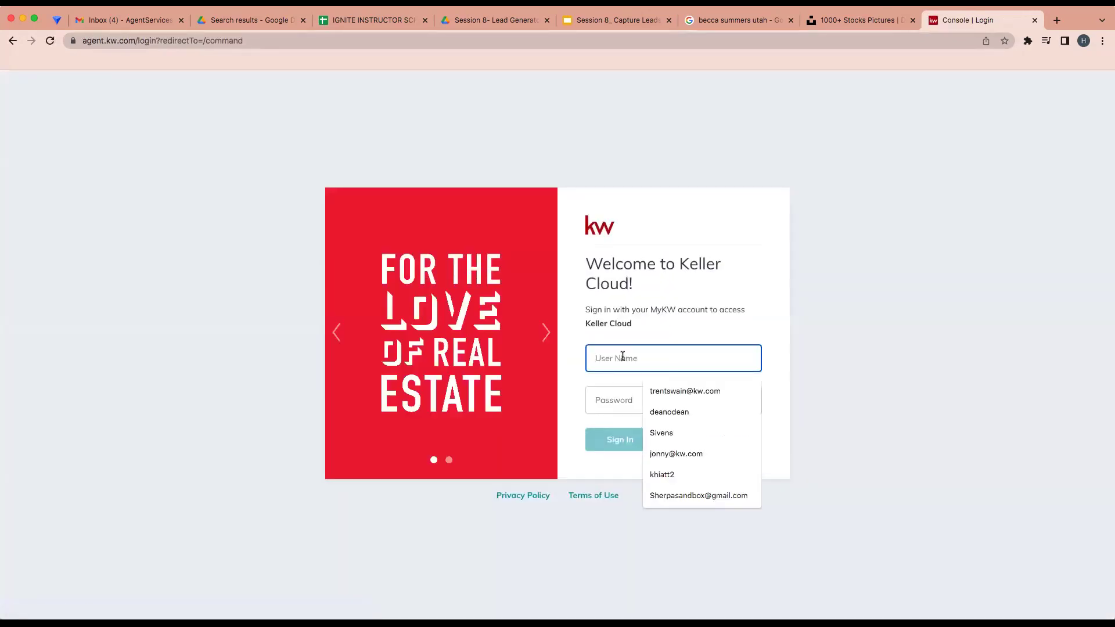
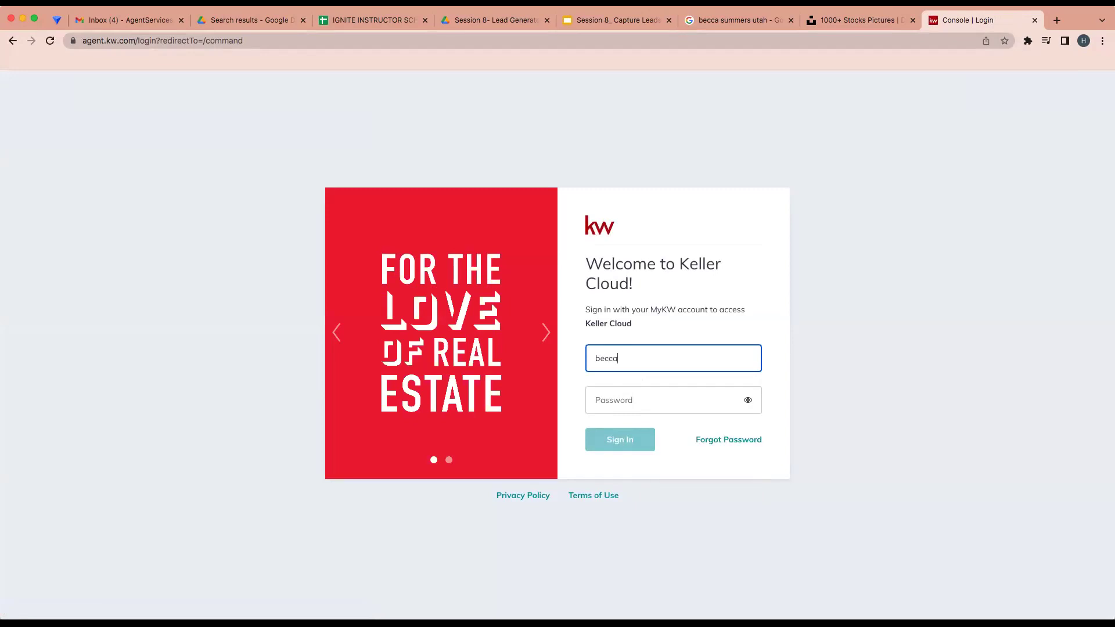
key(Tab)
text(••••)
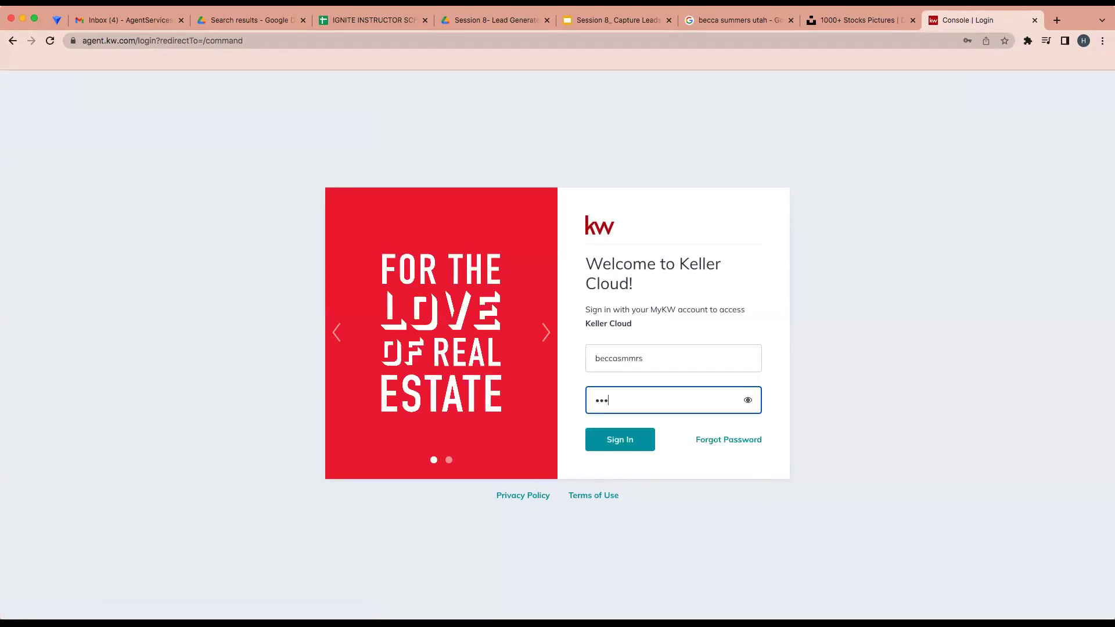
text(•••••••)
key(Return)
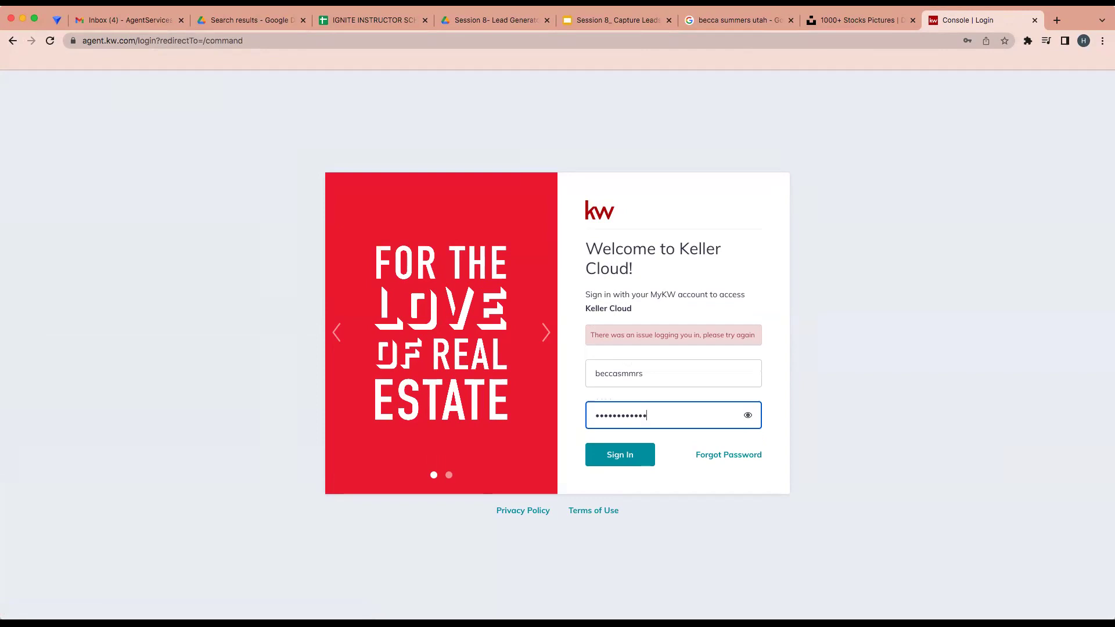
Re-enter the rejected password and retry signing in
key(BackSpace)
key(BackSpace)
key(BackSpace)
key(BackSpace)
key(BackSpace)
key(BackSpace)
key(BackSpace)
key(BackSpace)
key(BackSpace)
key(BackSpace)
key(BackSpace)
key(BackSpace)
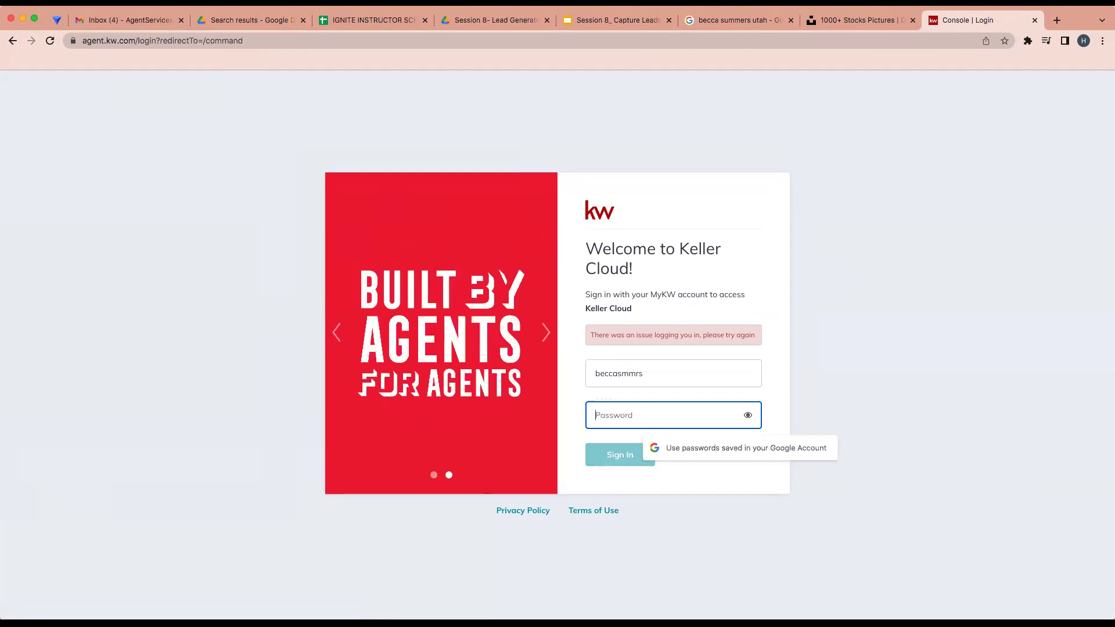
text(•••••••)
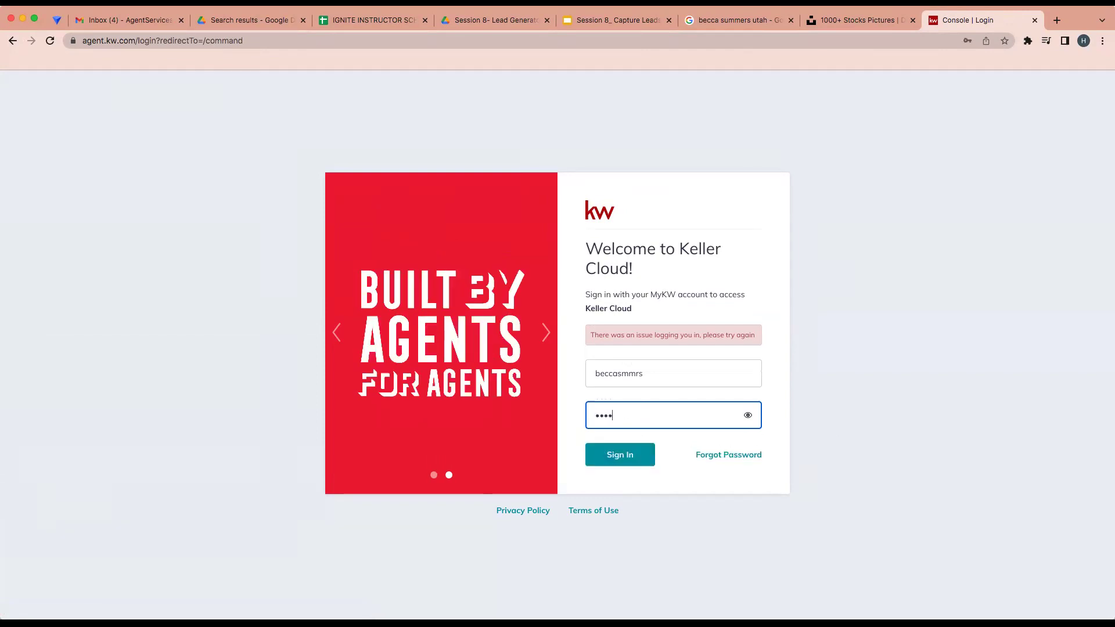
text(••••••)
key(Return)
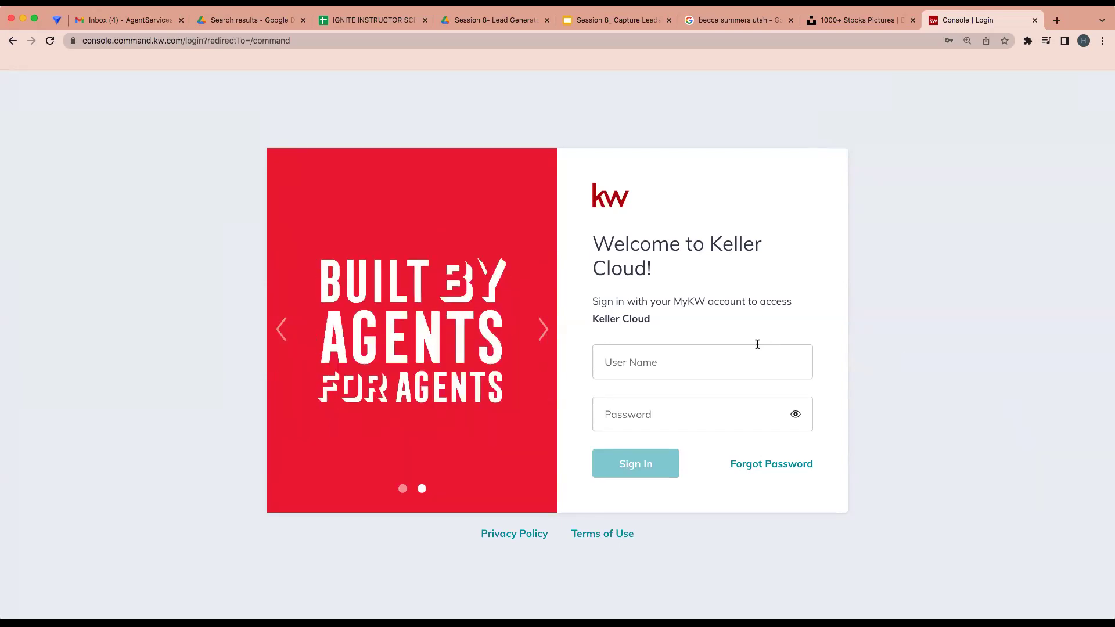
Retype the account user name and password and submit the sign-in again
click(658, 370)
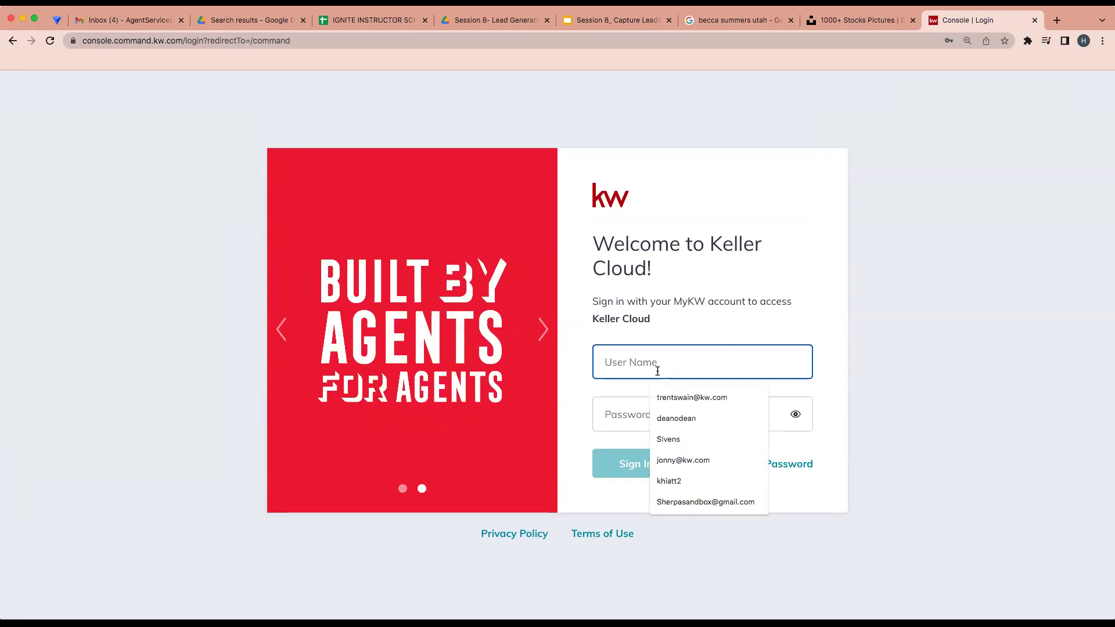
text(kh)
key(BackSpace)
key(BackSpace)
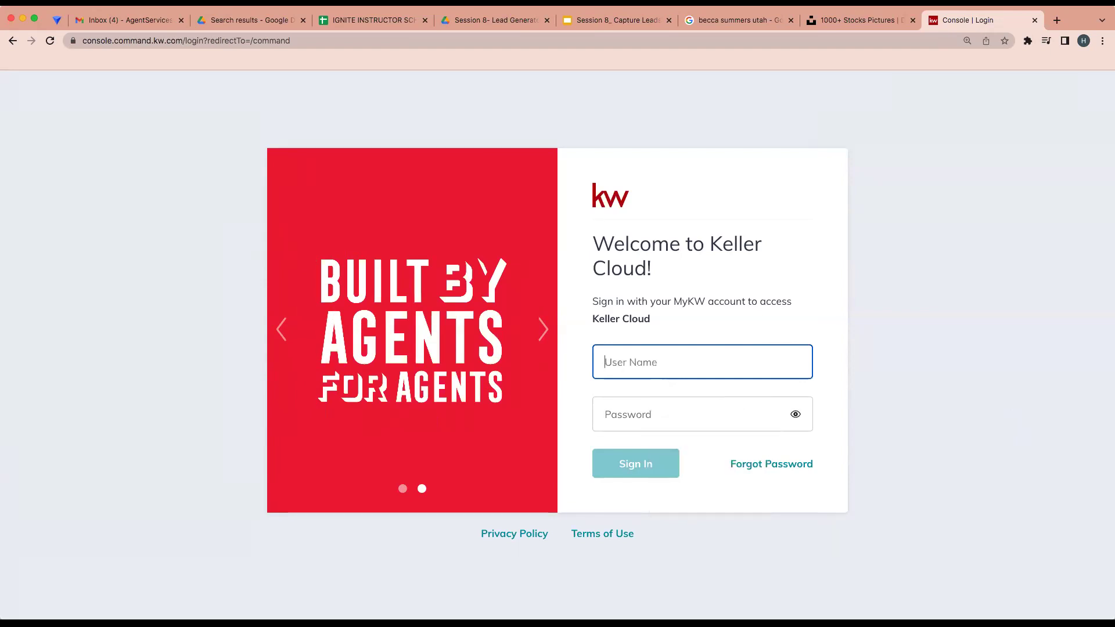
key(Tab)
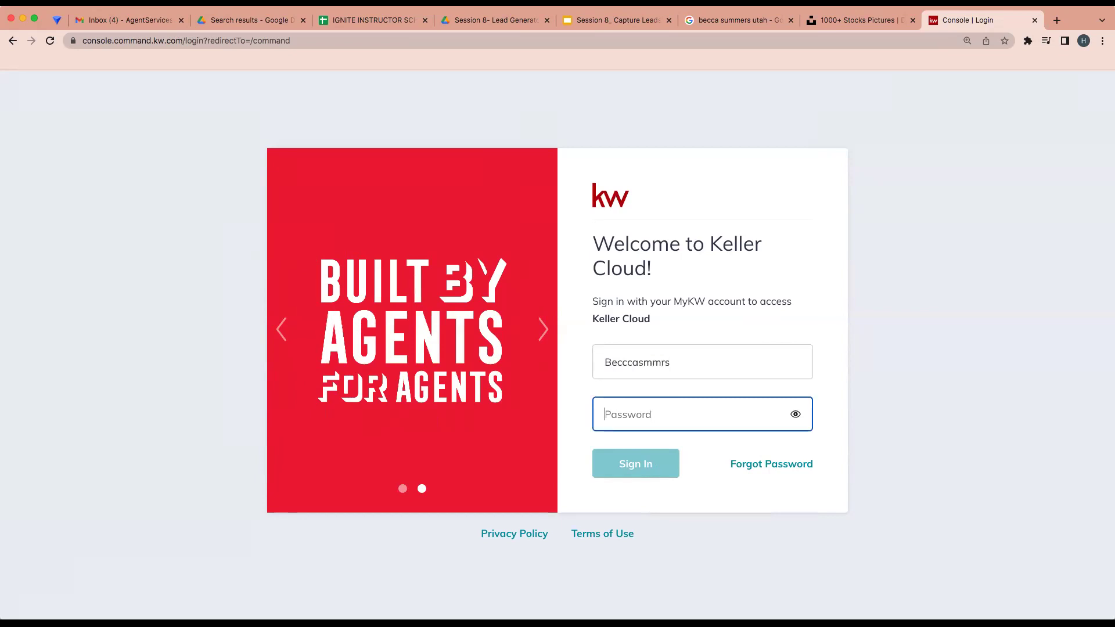
text(••••)
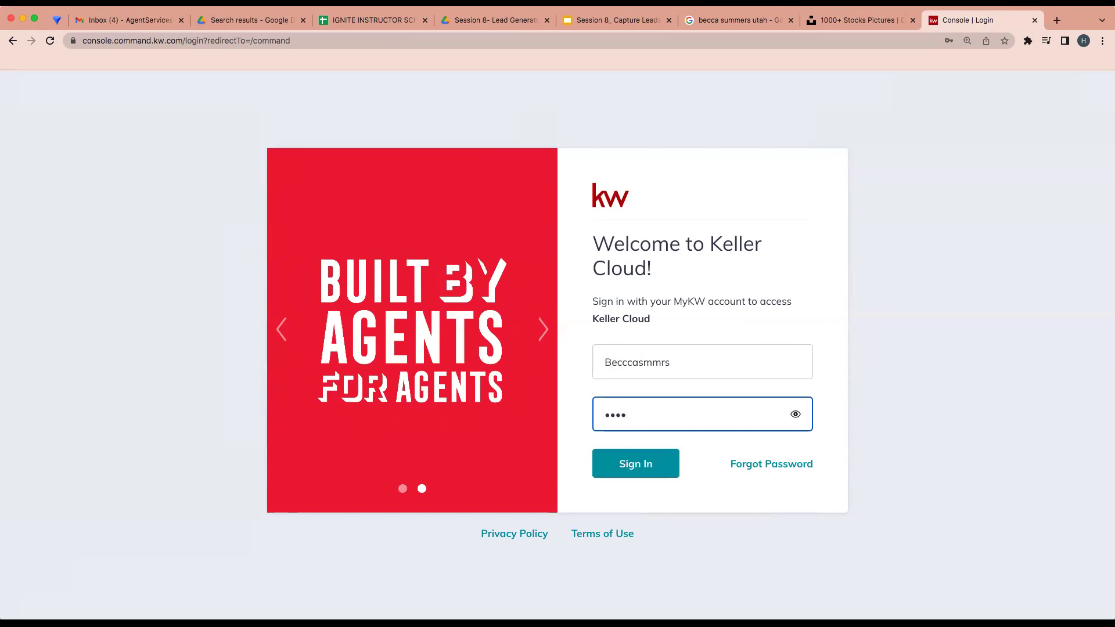
text(•••••••••)
key(Return)
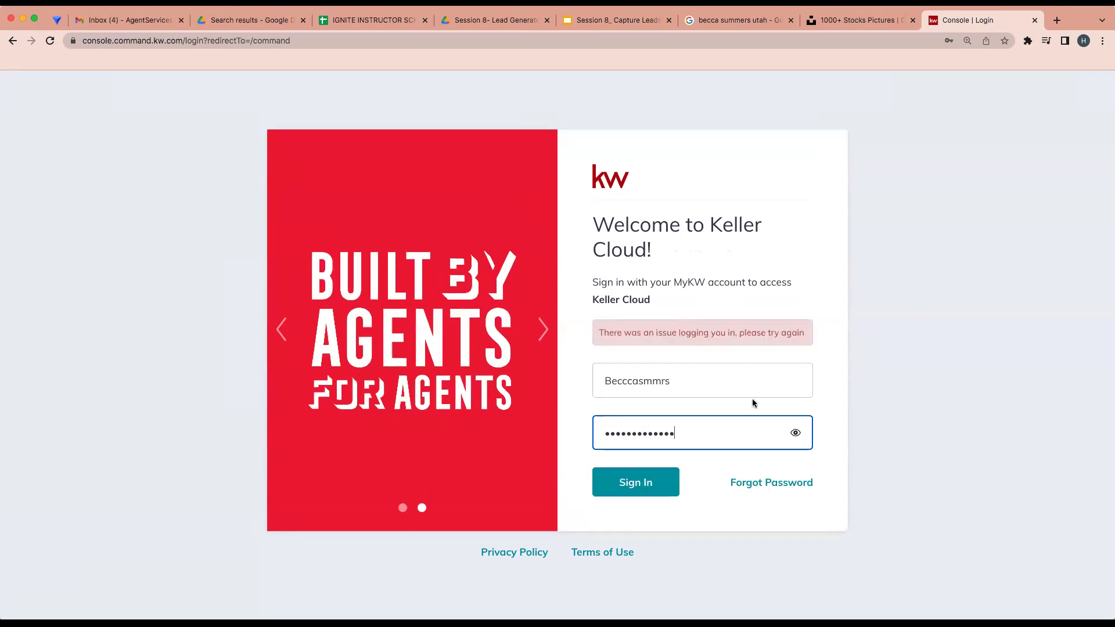
Return to the user name field, then press Sign In to log in
click(632, 385)
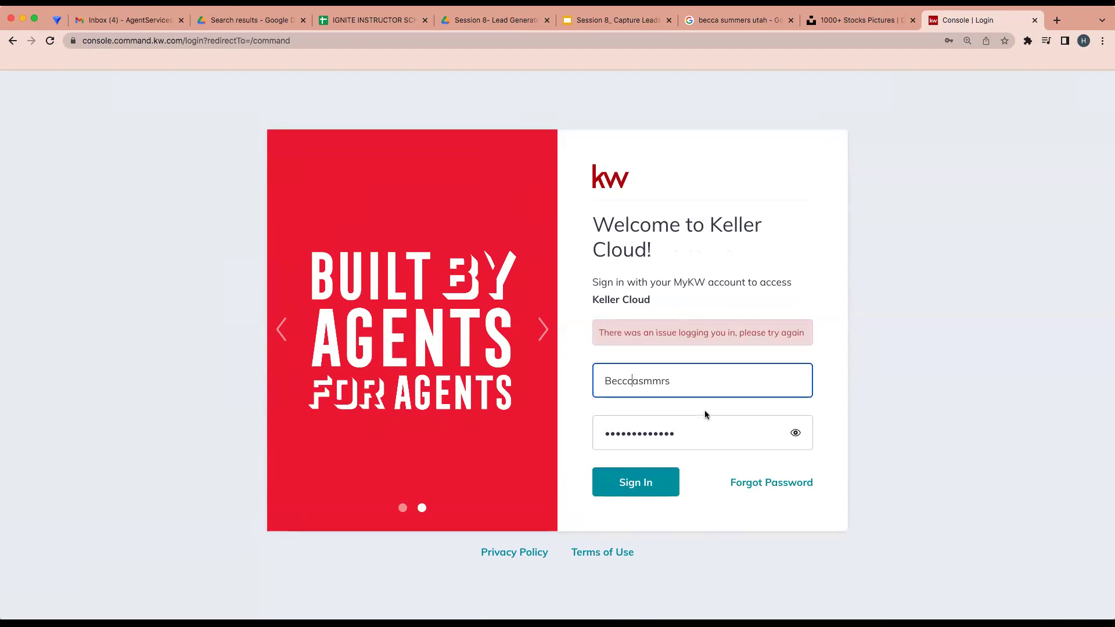
click(654, 466)
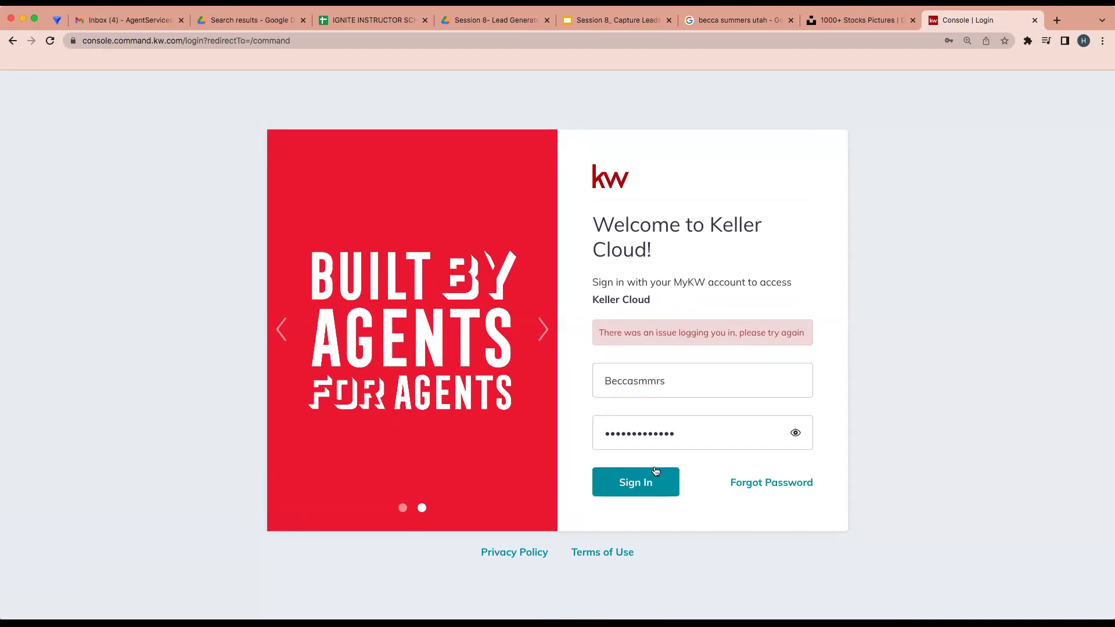
click(654, 469)
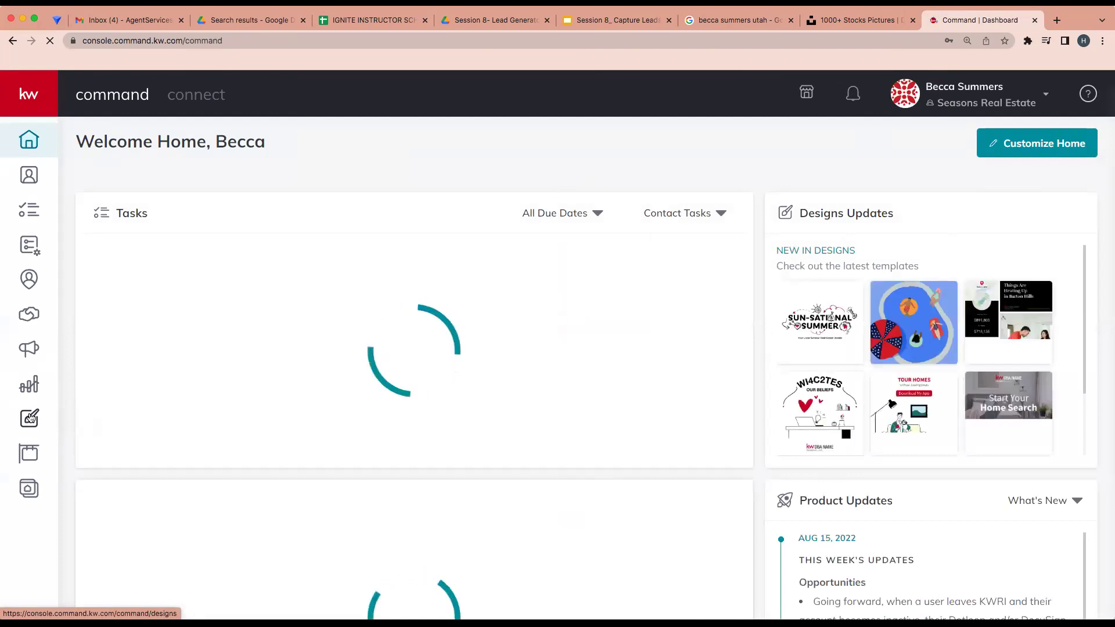
Go to Designs and browse the saved social designs
click(30, 417)
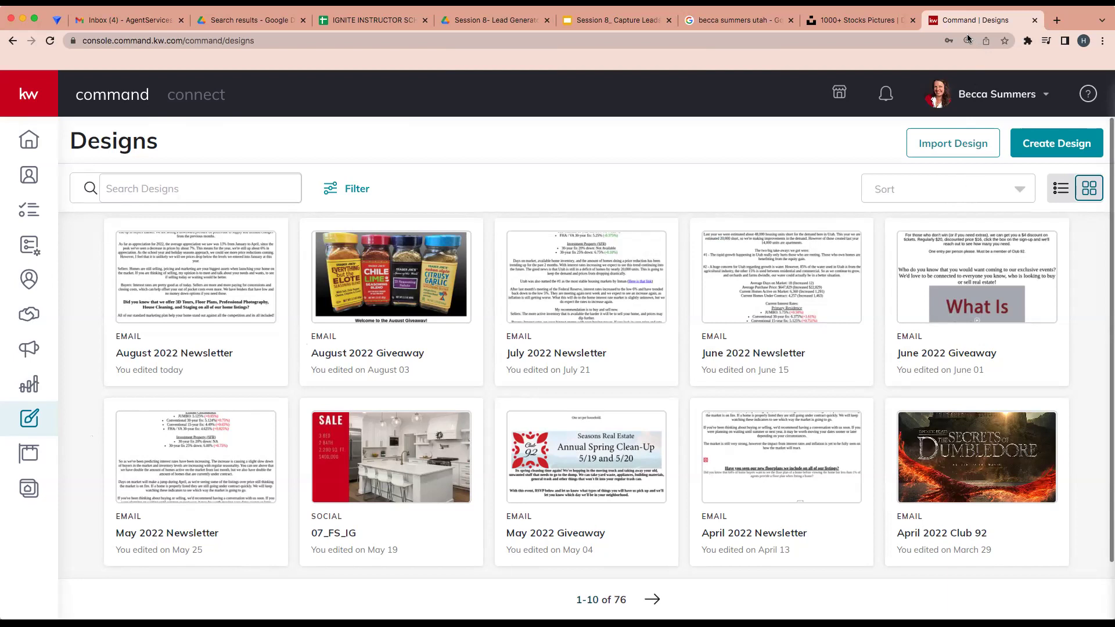
mouse_move(939, 230)
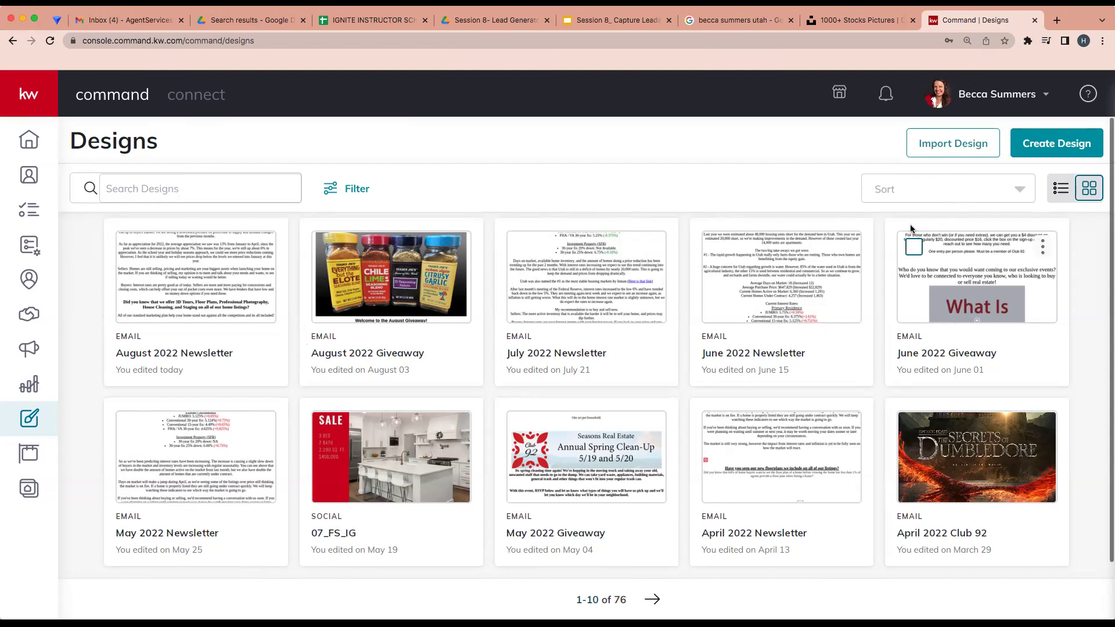
scroll(886, 259, down, 1)
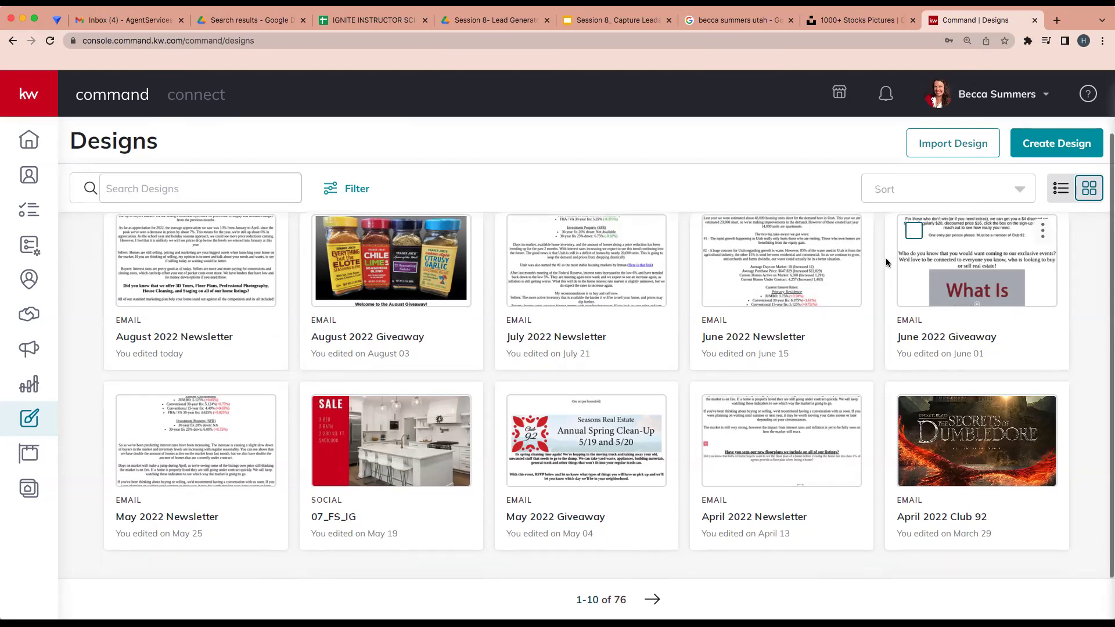
scroll(886, 263, up, 1)
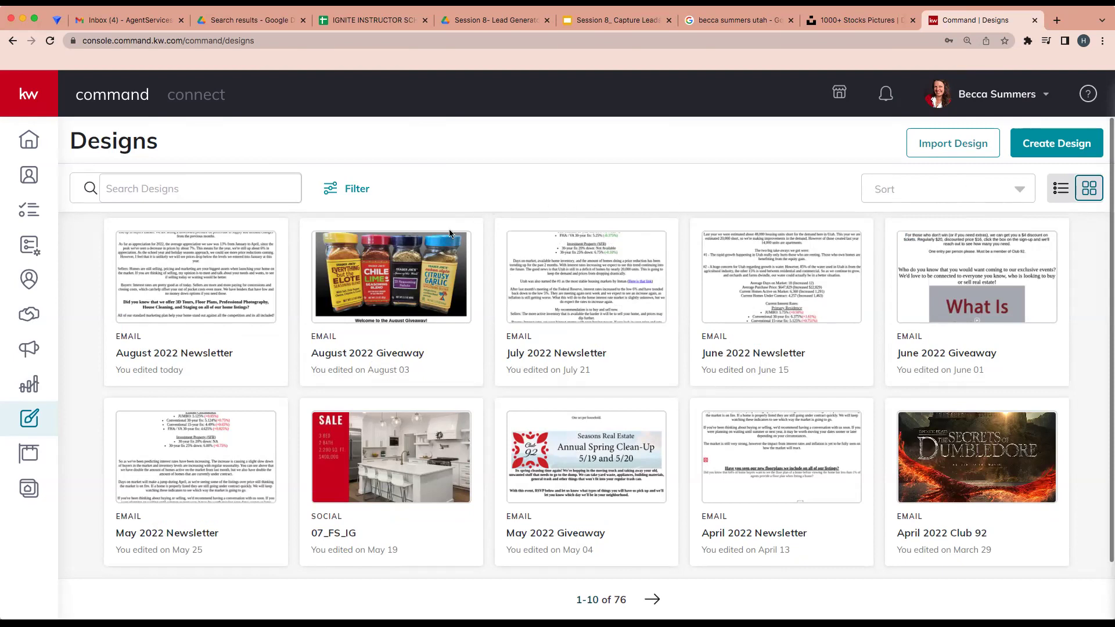
mouse_move(389, 280)
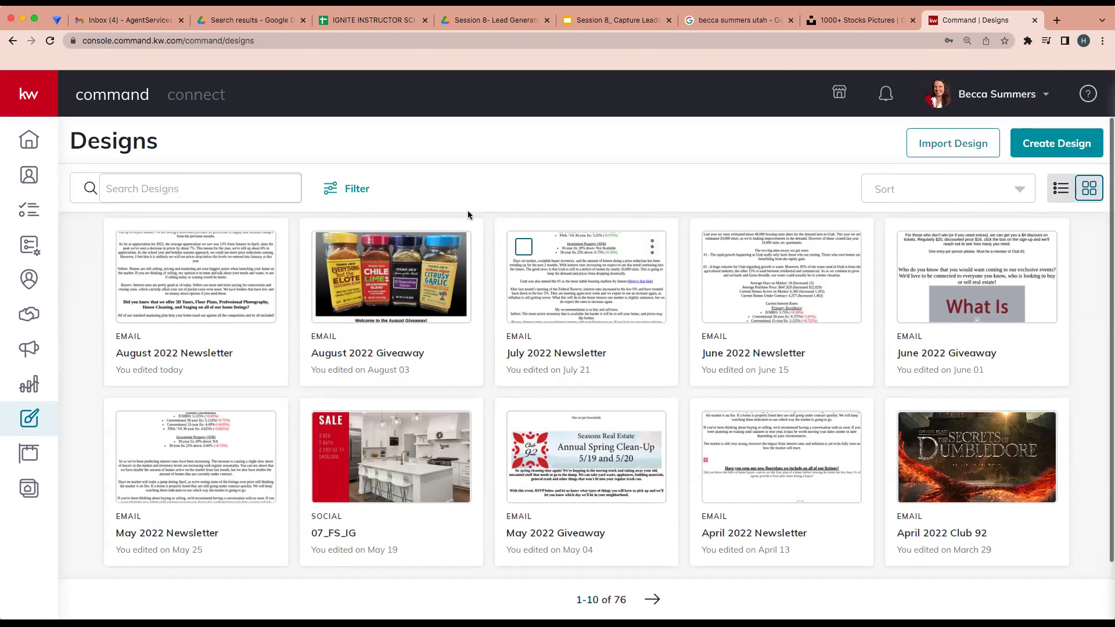
Check the design filter without applying it, then open the 07_FS_IG design
click(355, 189)
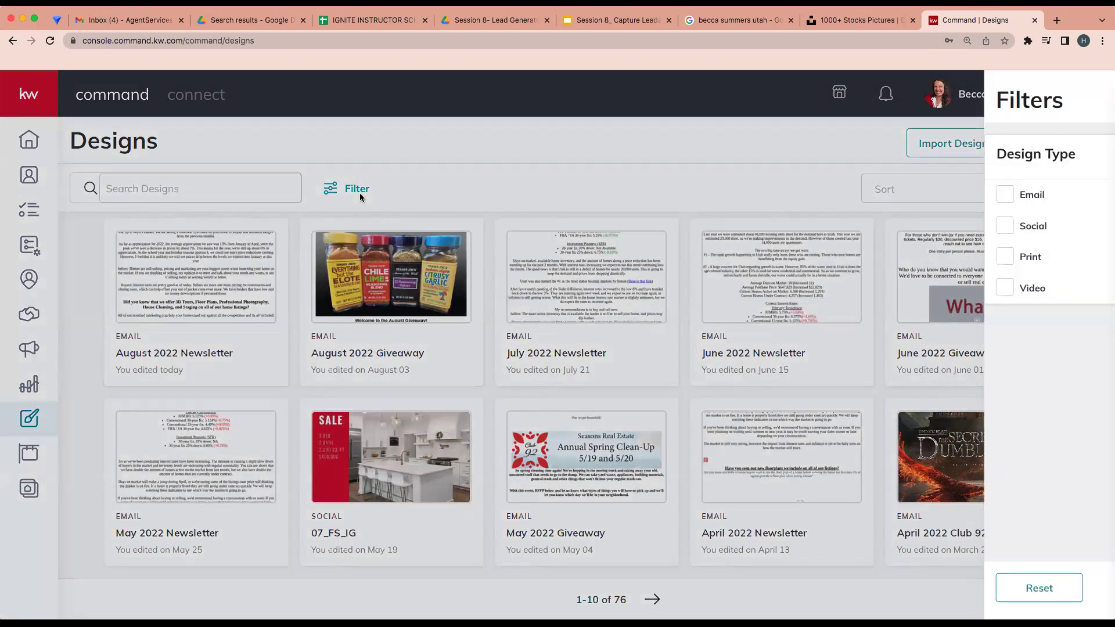
click(408, 247)
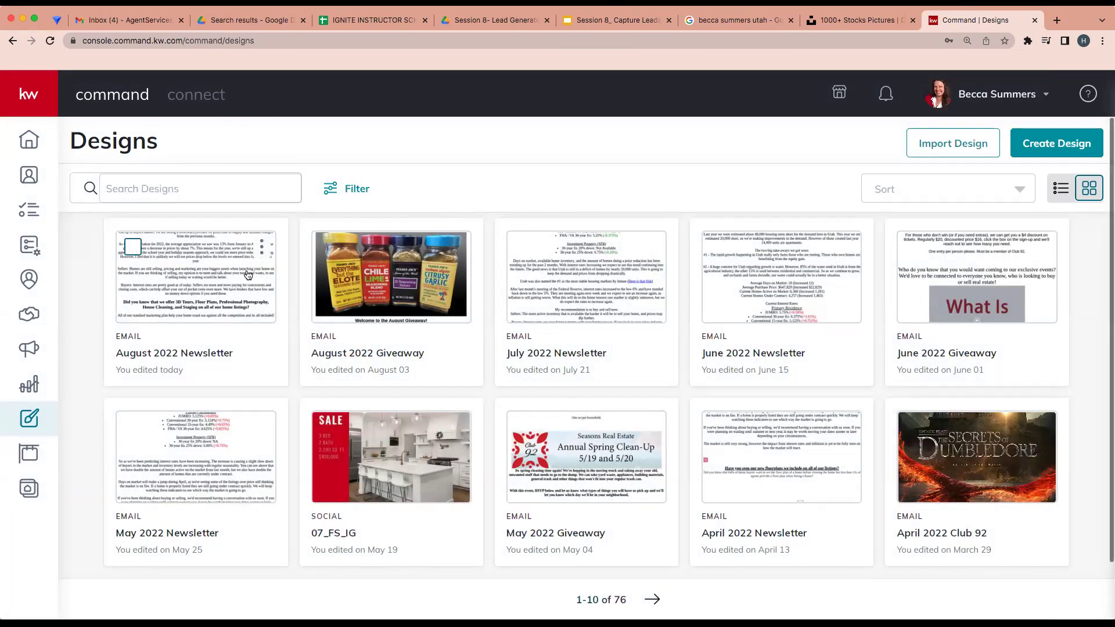
scroll(248, 275, down, 1)
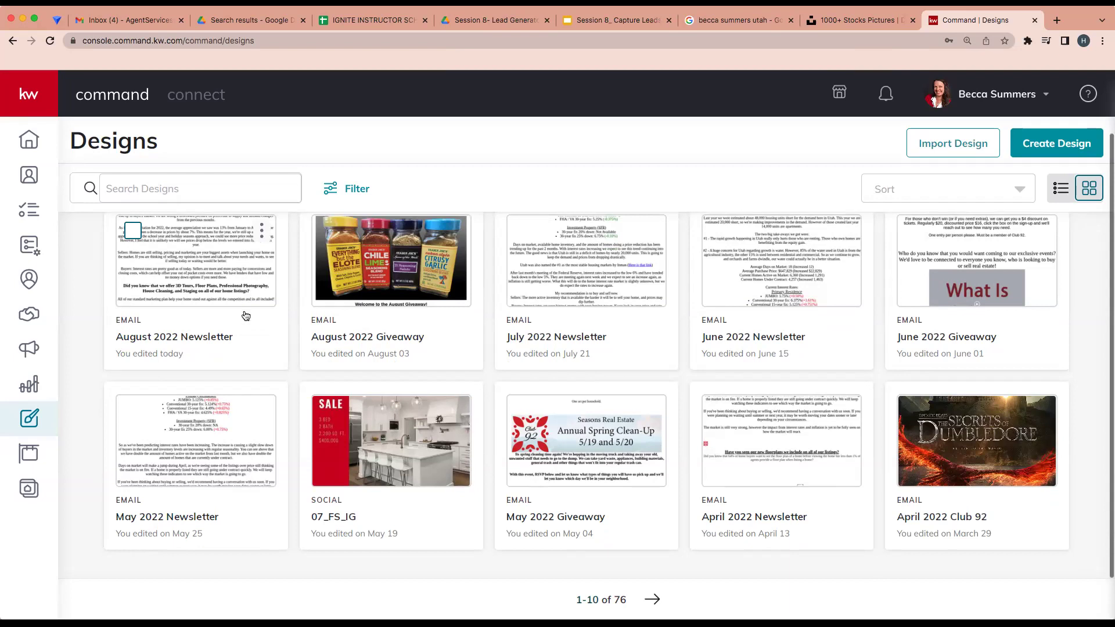
click(405, 483)
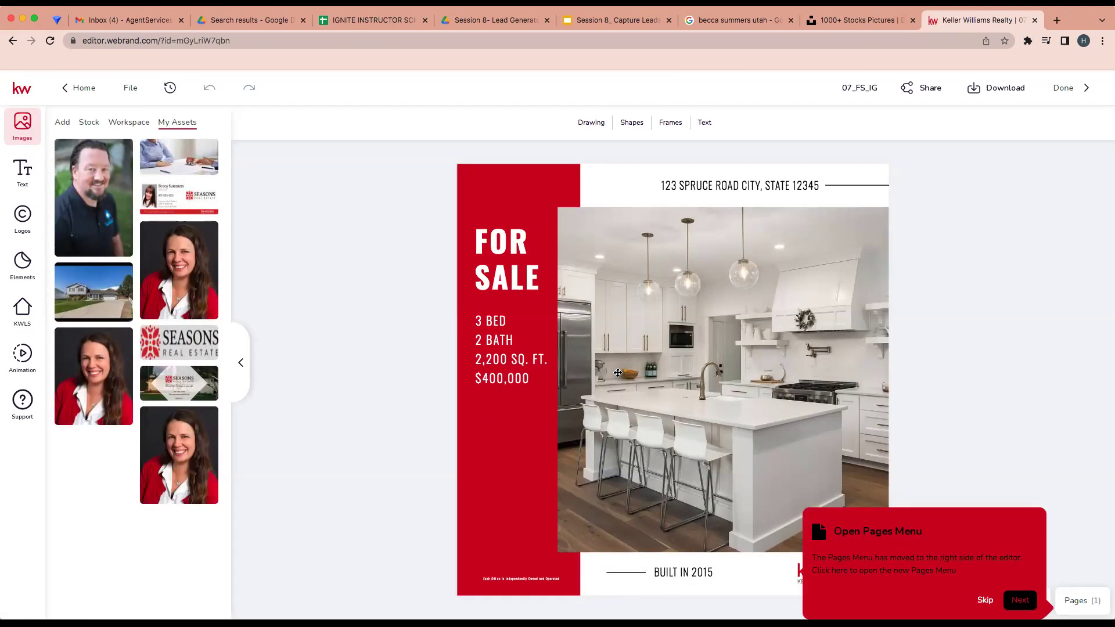
Replace the flyer's kitchen photo with the house exterior photo from My Assets
click(618, 373)
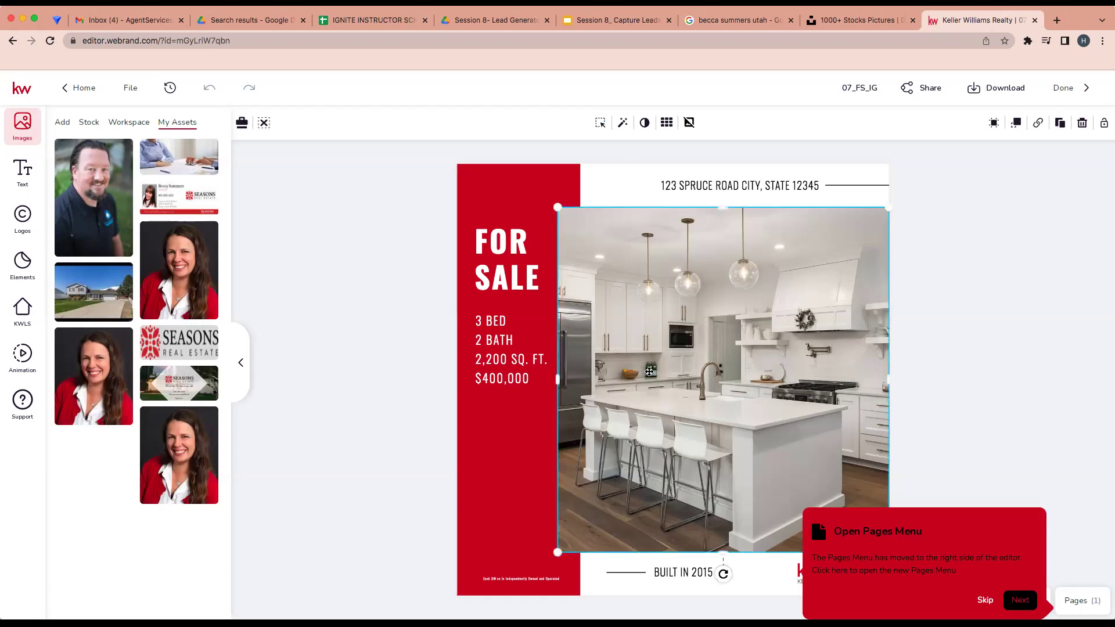
double_click(650, 372)
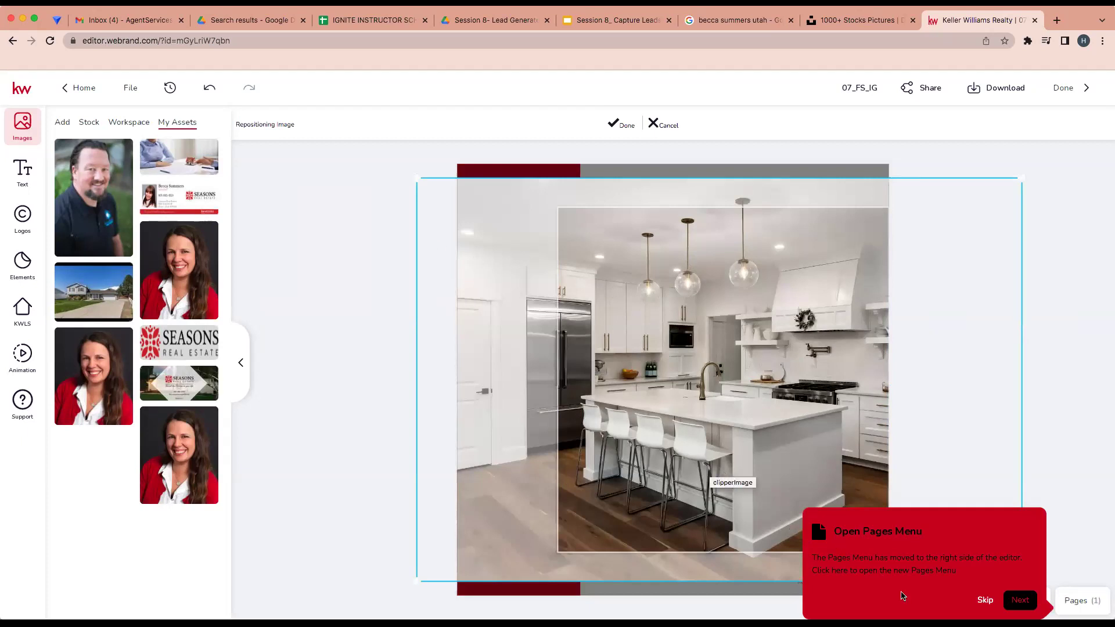
click(985, 601)
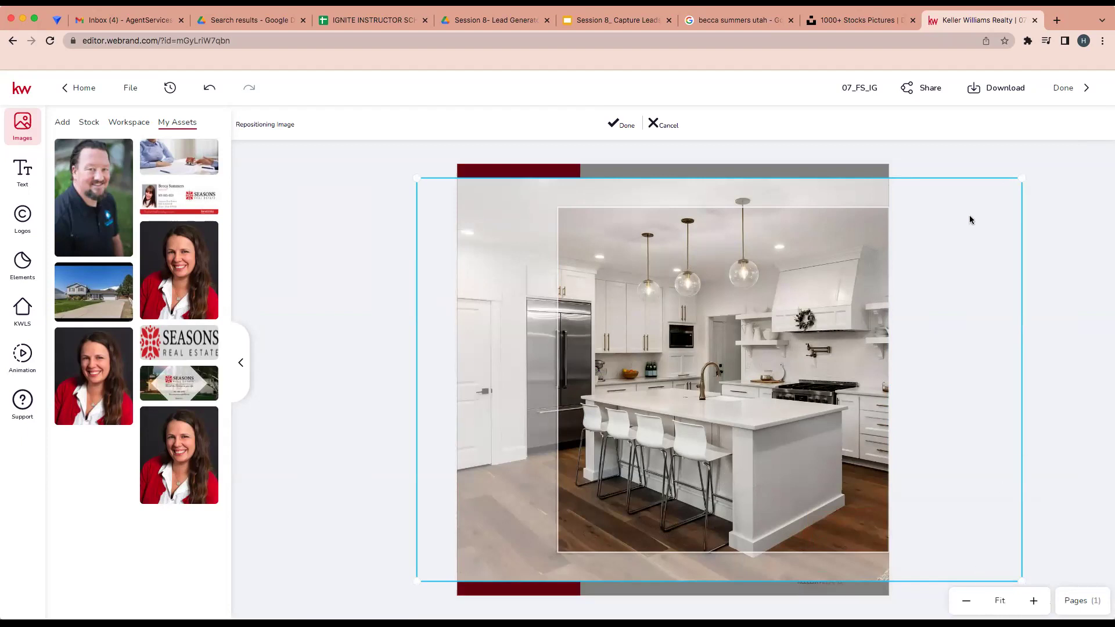
key(Escape)
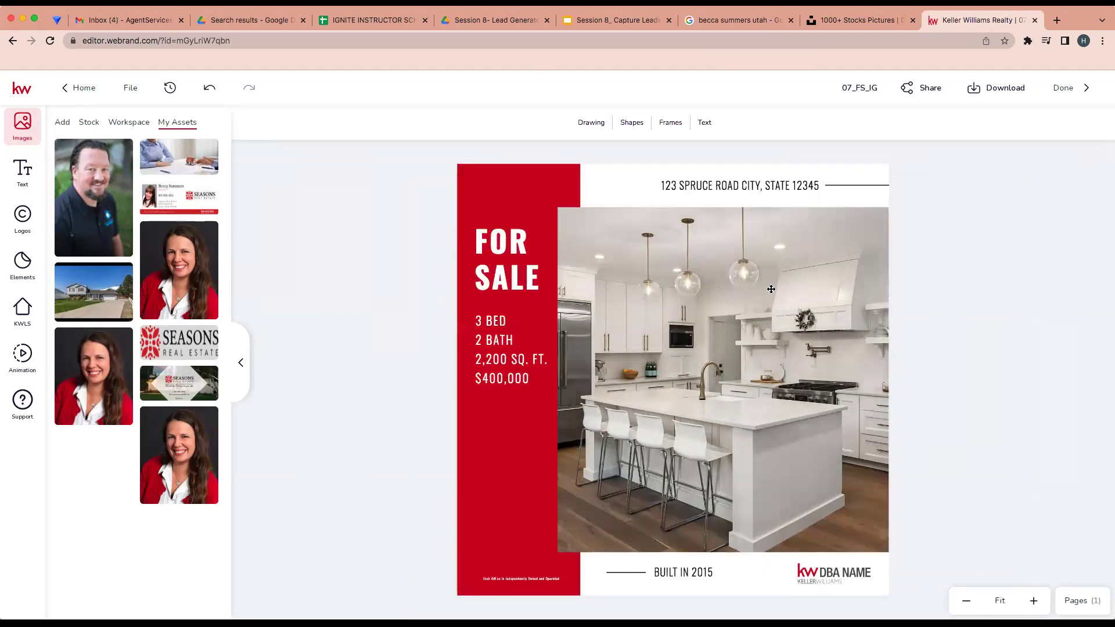
double_click(759, 295)
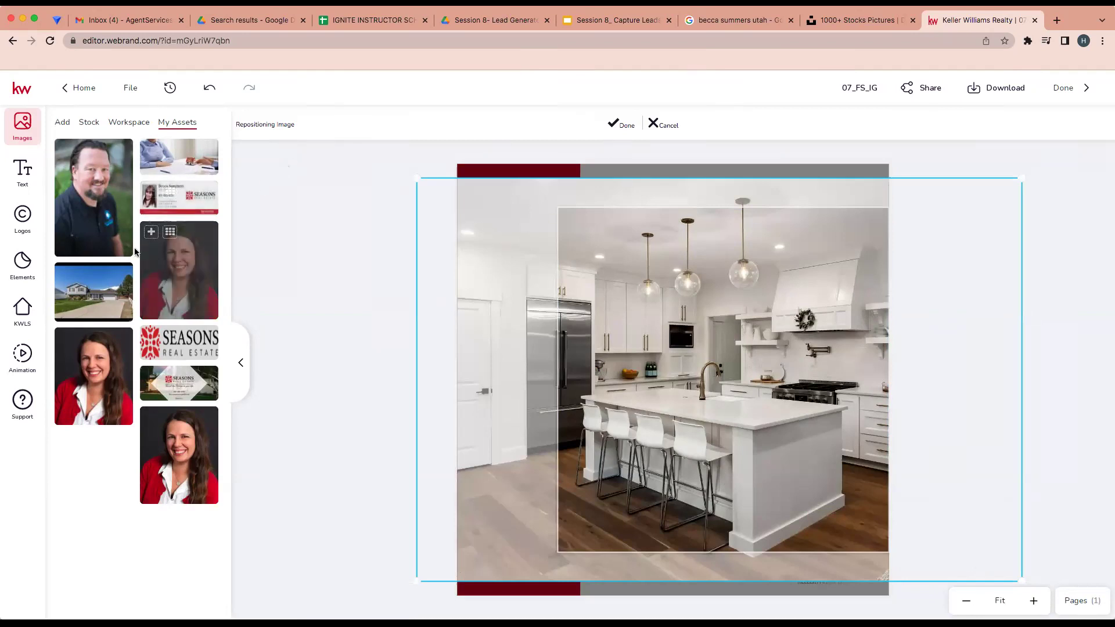
drag(101, 292, 735, 389)
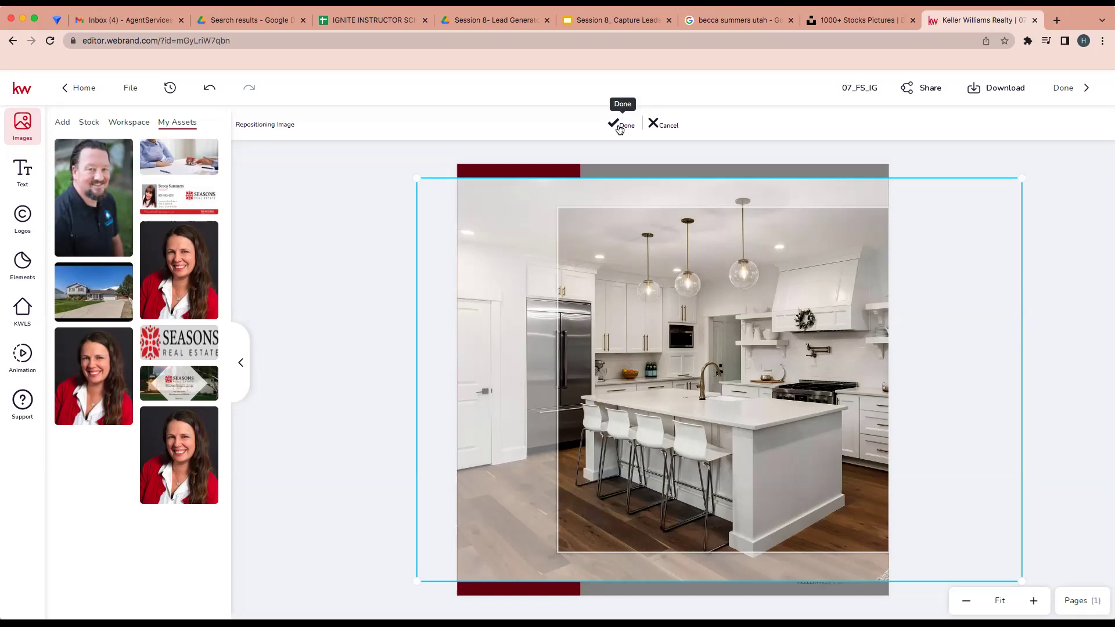
click(620, 129)
Return to Home, discarding the unsaved design changes
click(593, 329)
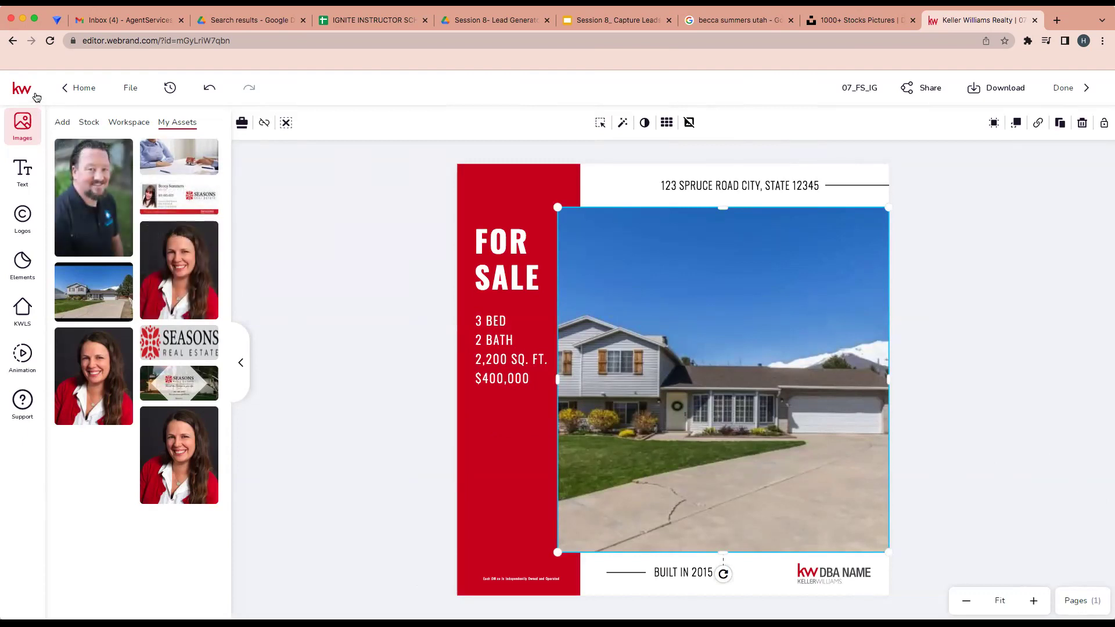
click(60, 93)
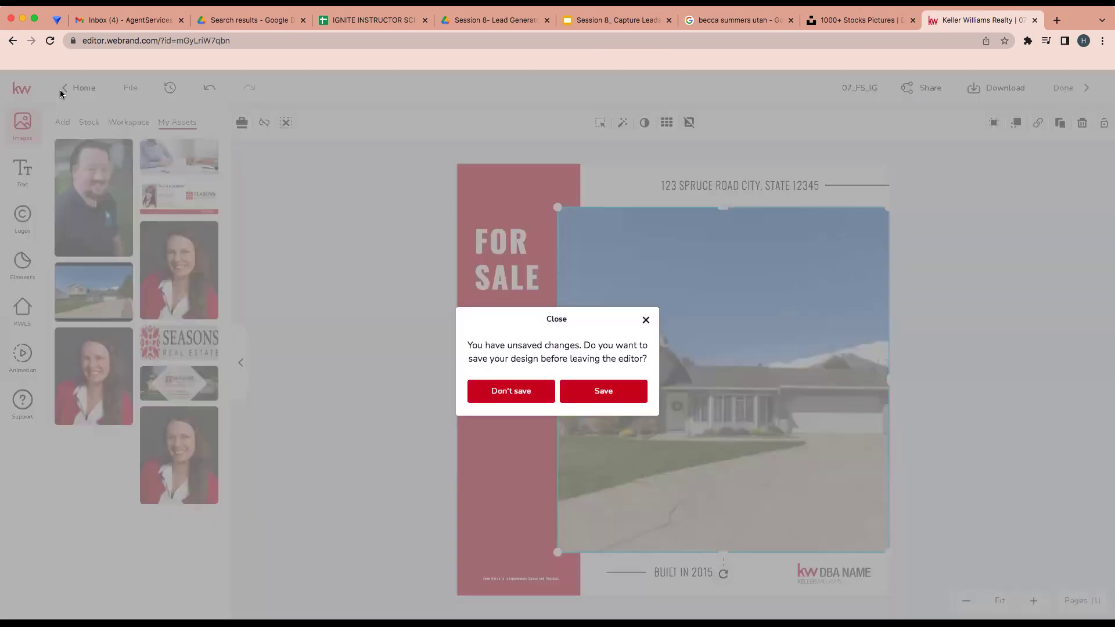
click(539, 397)
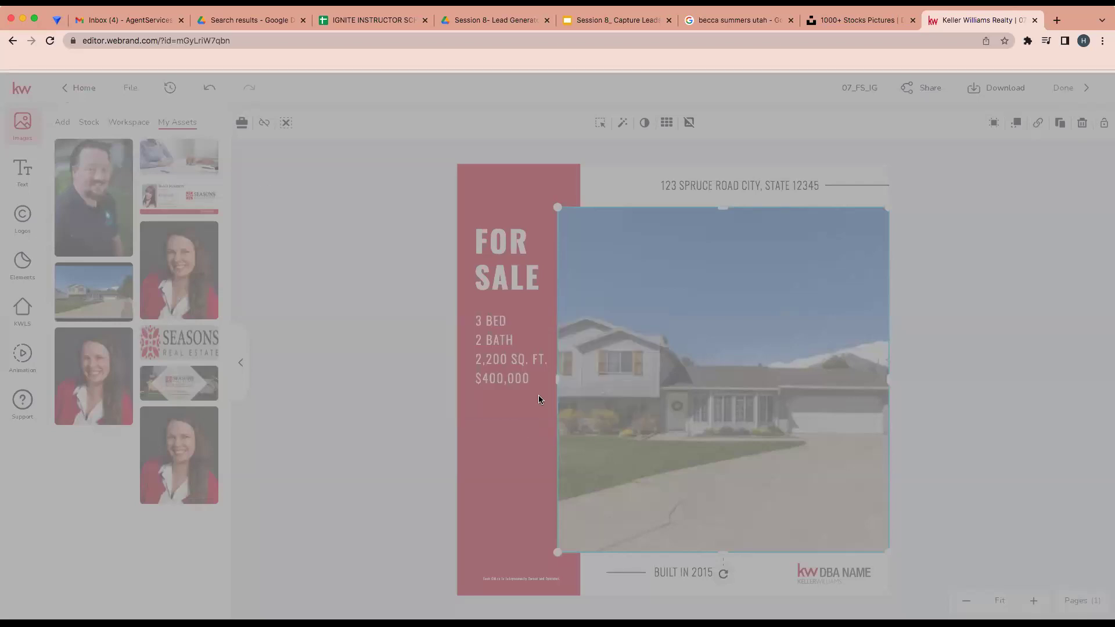